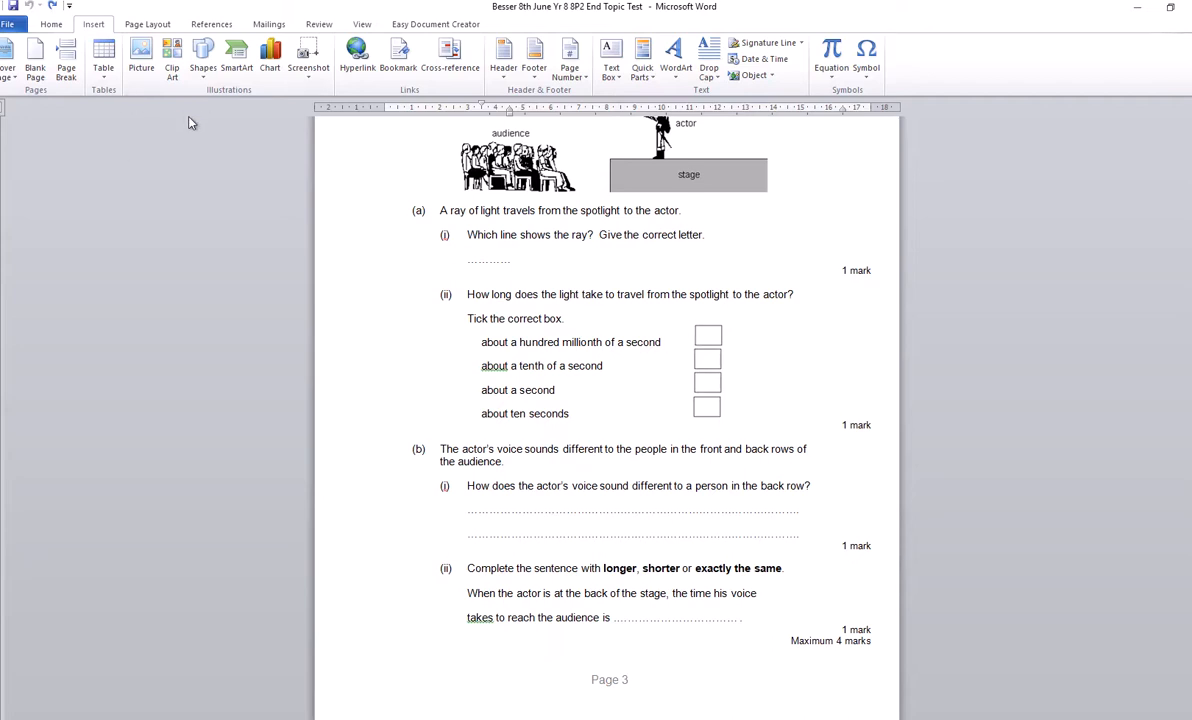
Step: Open the full symbol chooser for the line "about a hundred millionth of a second" and set its font to Wingdings
{"action": "left_click", "coordinate": [49, 26]}
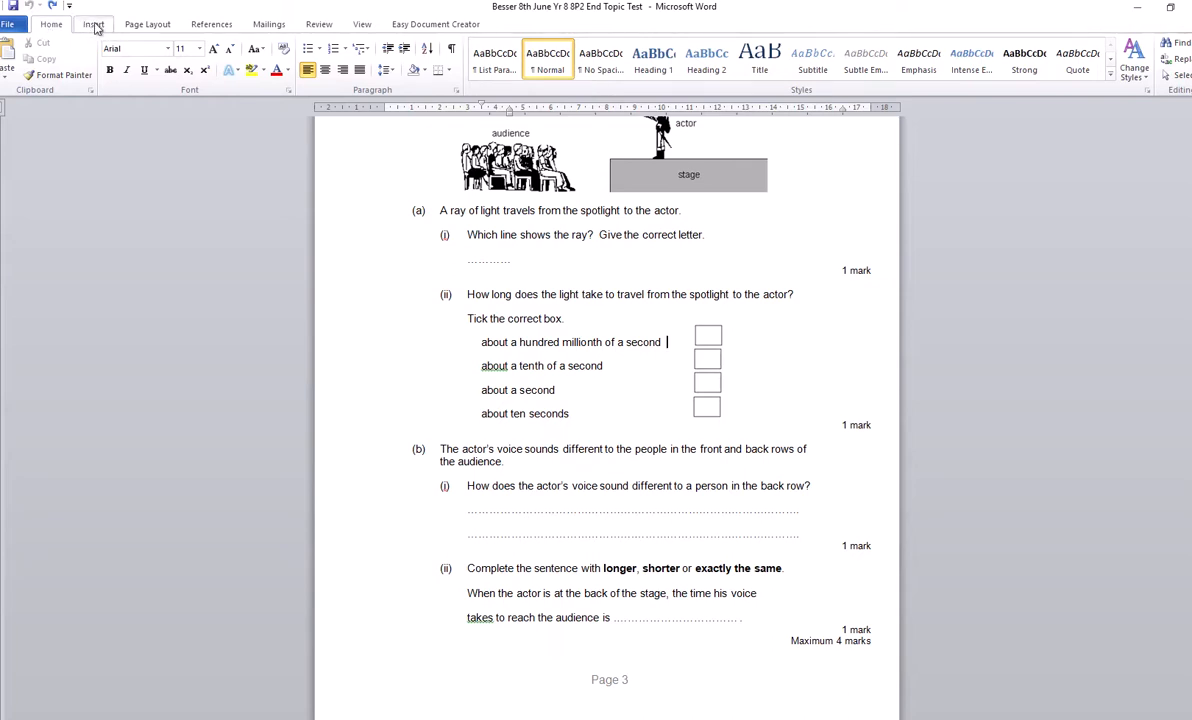
{"action": "left_click", "coordinate": [93, 25]}
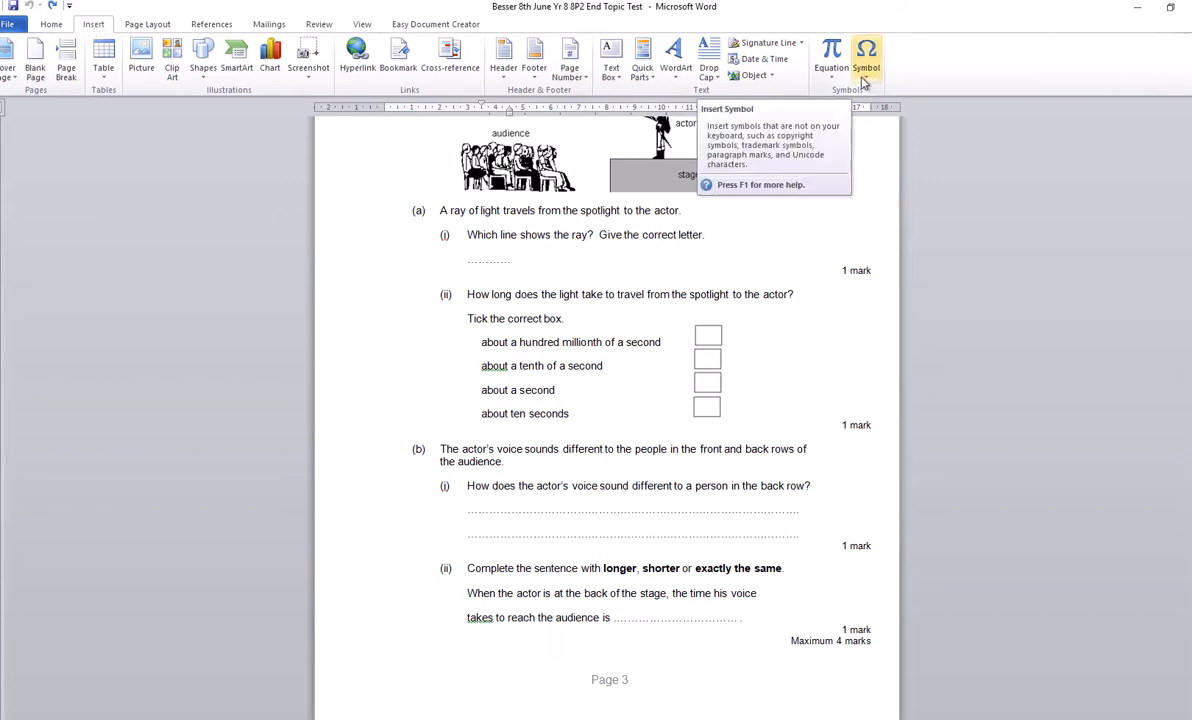
{"action": "left_click", "coordinate": [866, 75]}
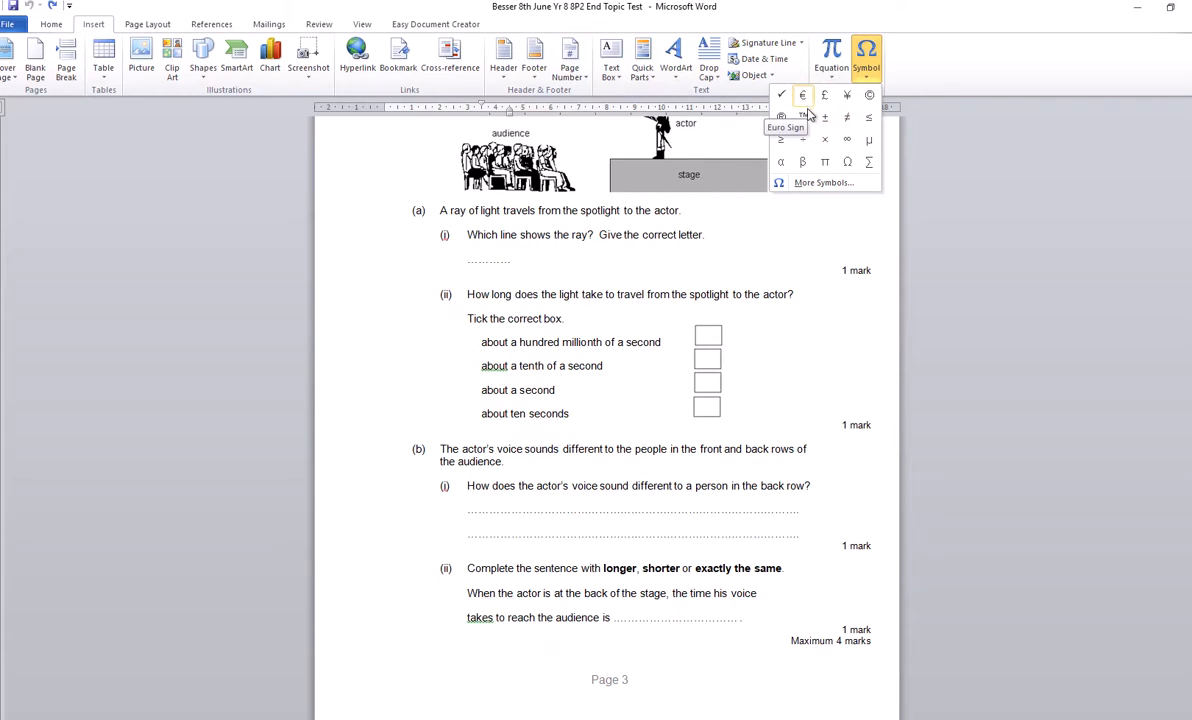
{"action": "left_click", "coordinate": [822, 183]}
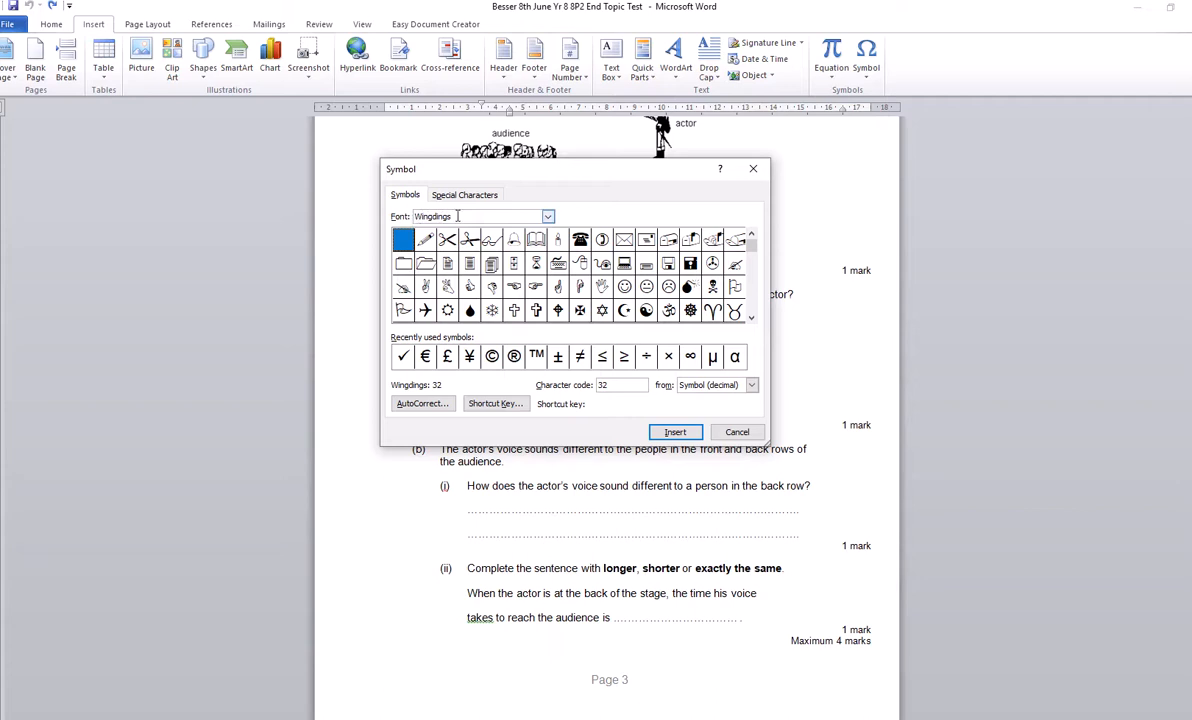
{"action": "left_click", "coordinate": [549, 220]}
{"action": "left_click_drag", "start_coordinate": [548, 236], "coordinate": [556, 283]}
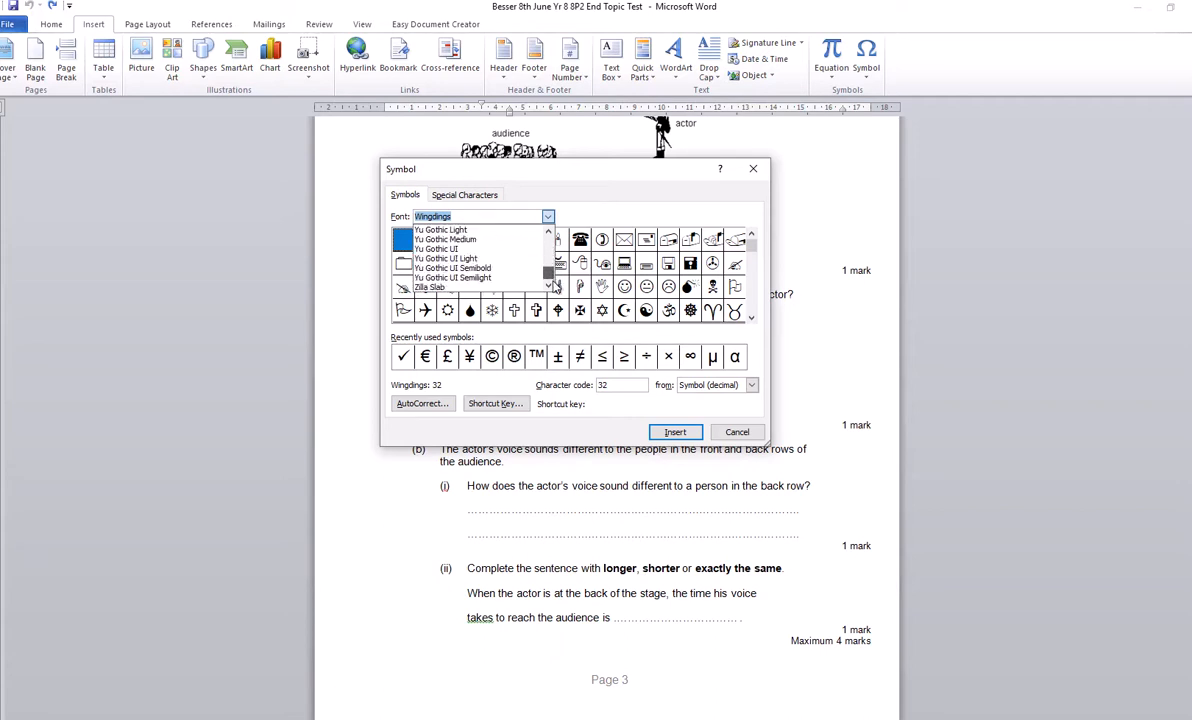
{"action": "left_click", "coordinate": [548, 218]}
{"action": "left_click", "coordinate": [548, 218]}
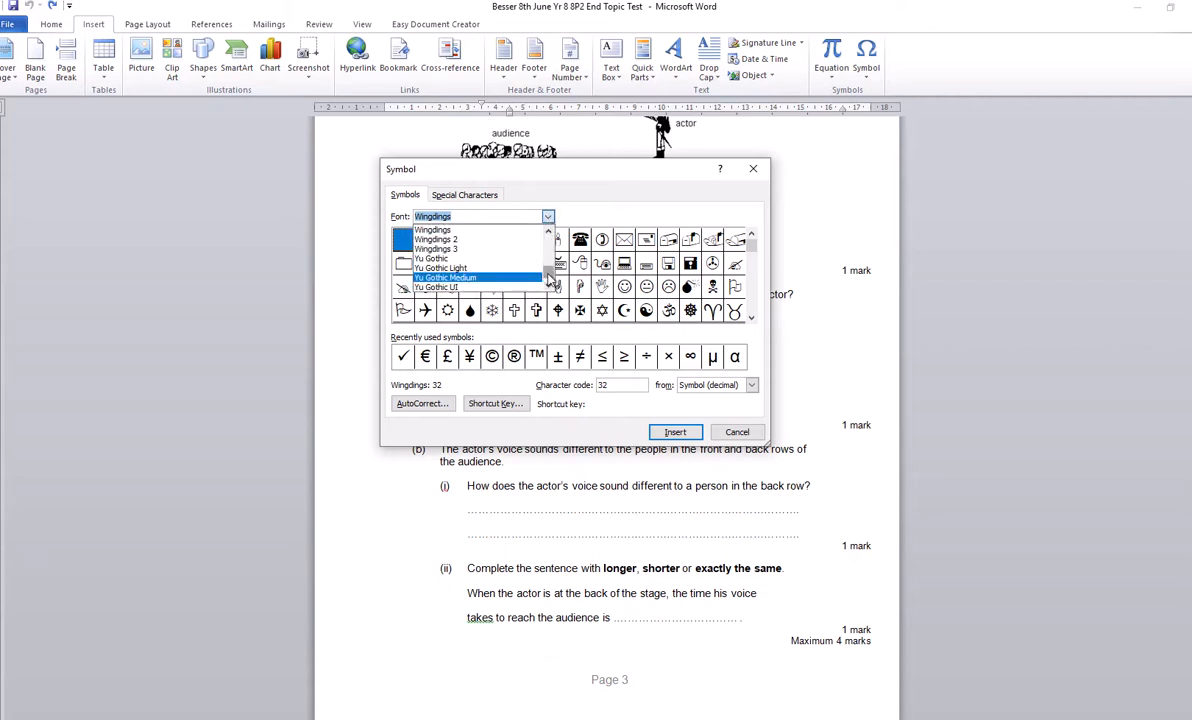
{"action": "left_click", "coordinate": [436, 240]}
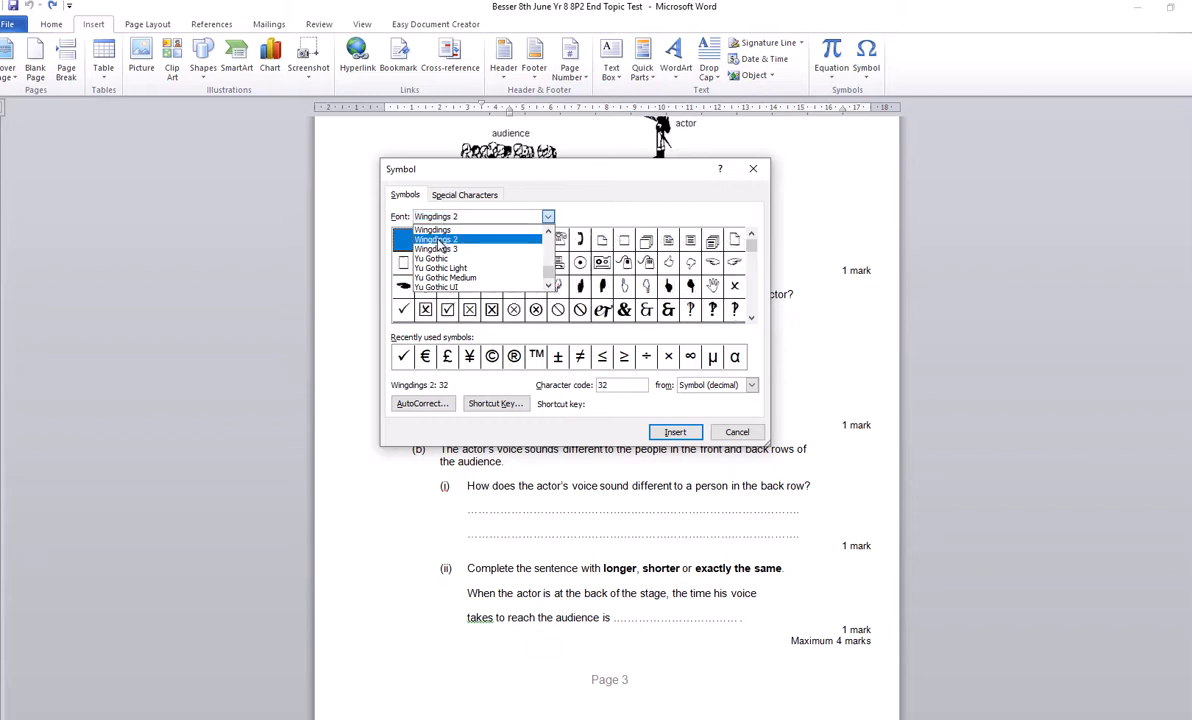
{"action": "left_click", "coordinate": [548, 218]}
{"action": "left_click", "coordinate": [439, 231]}
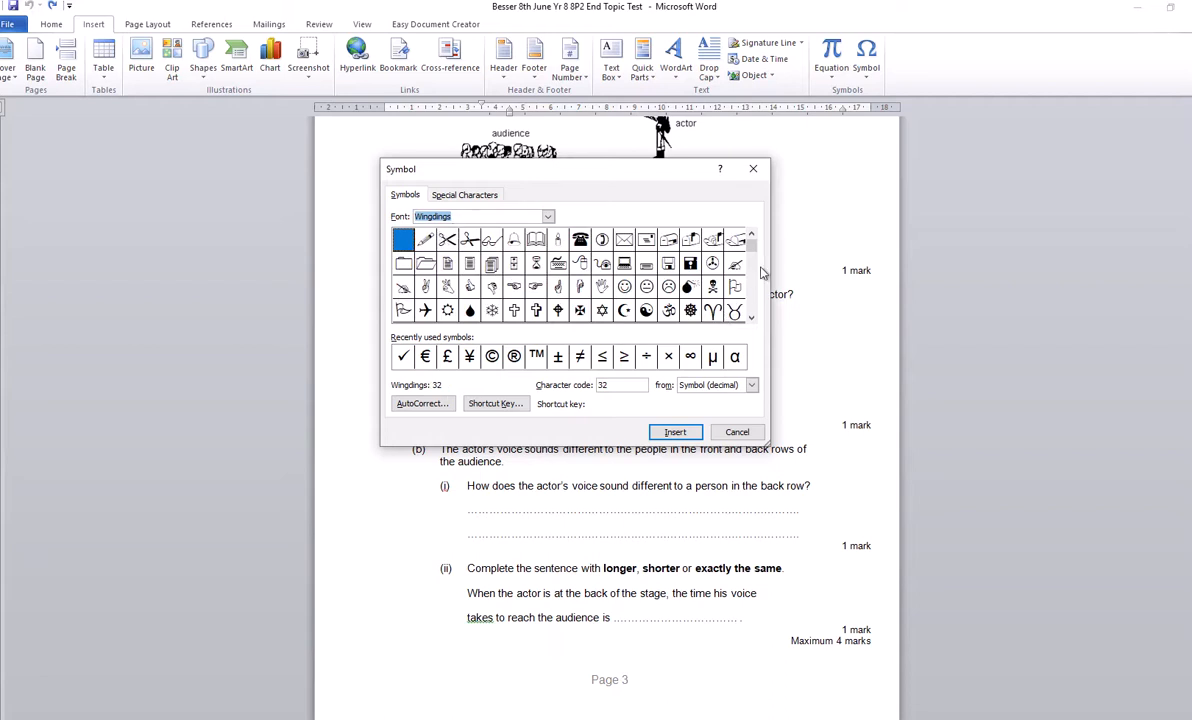
Step: Insert the Wingdings tick, character code 252, after "about a hundred millionth of a second" and remove the duplicate tick
{"action": "left_click_drag", "start_coordinate": [754, 251], "coordinate": [759, 318]}
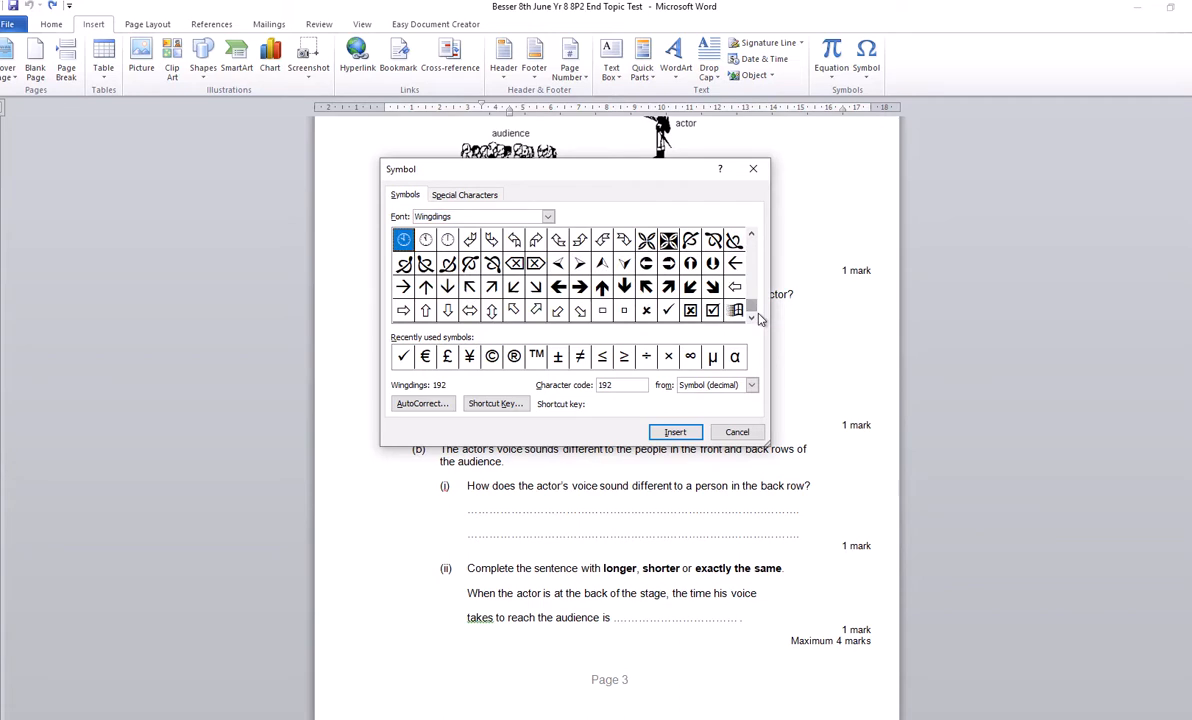
{"action": "left_click", "coordinate": [669, 312]}
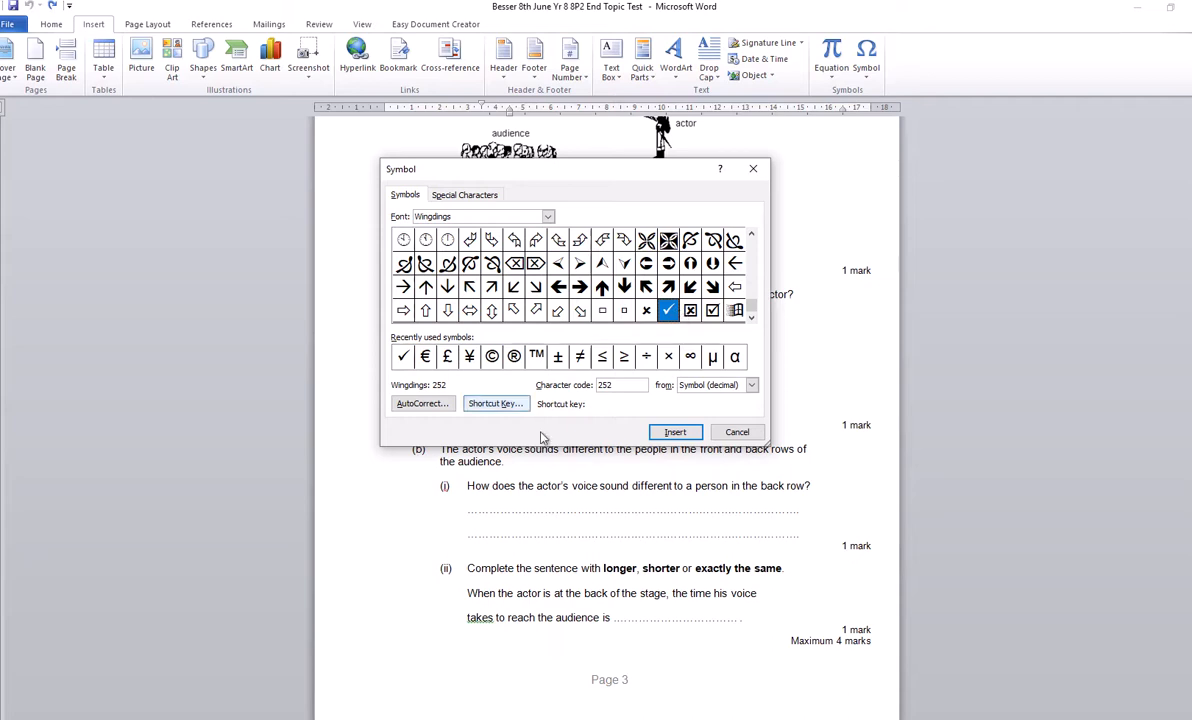
{"action": "left_click", "coordinate": [675, 433]}
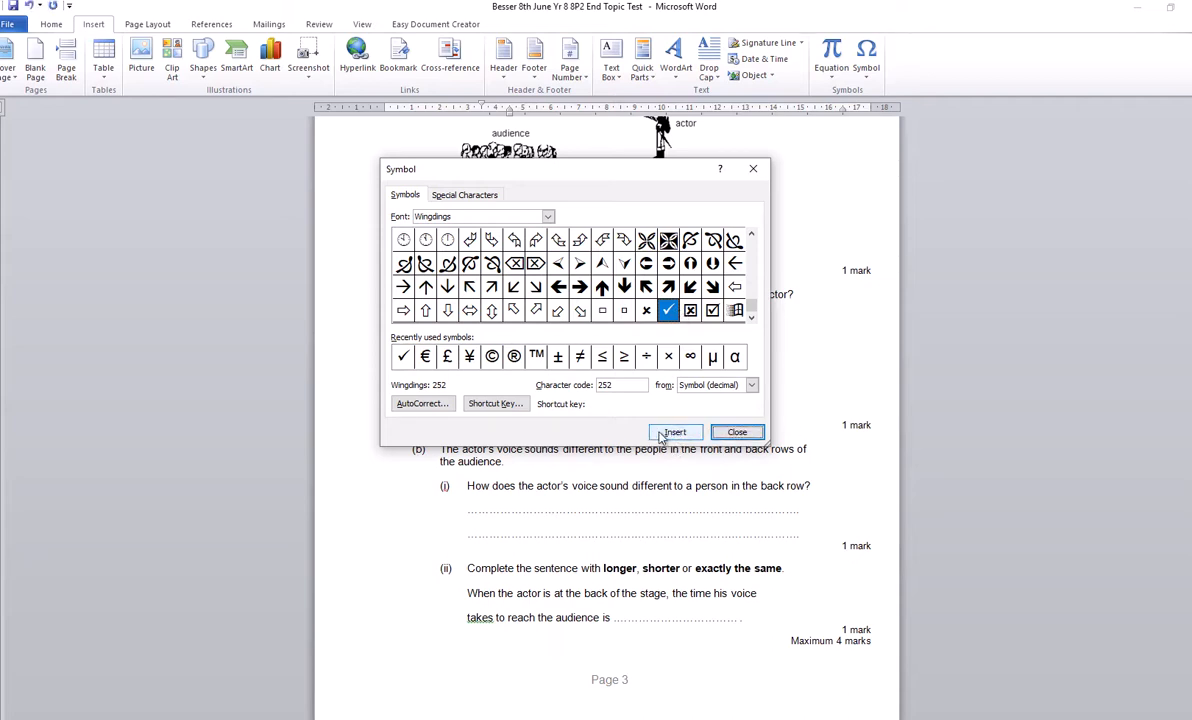
{"action": "left_click", "coordinate": [675, 433]}
{"action": "left_click", "coordinate": [735, 432]}
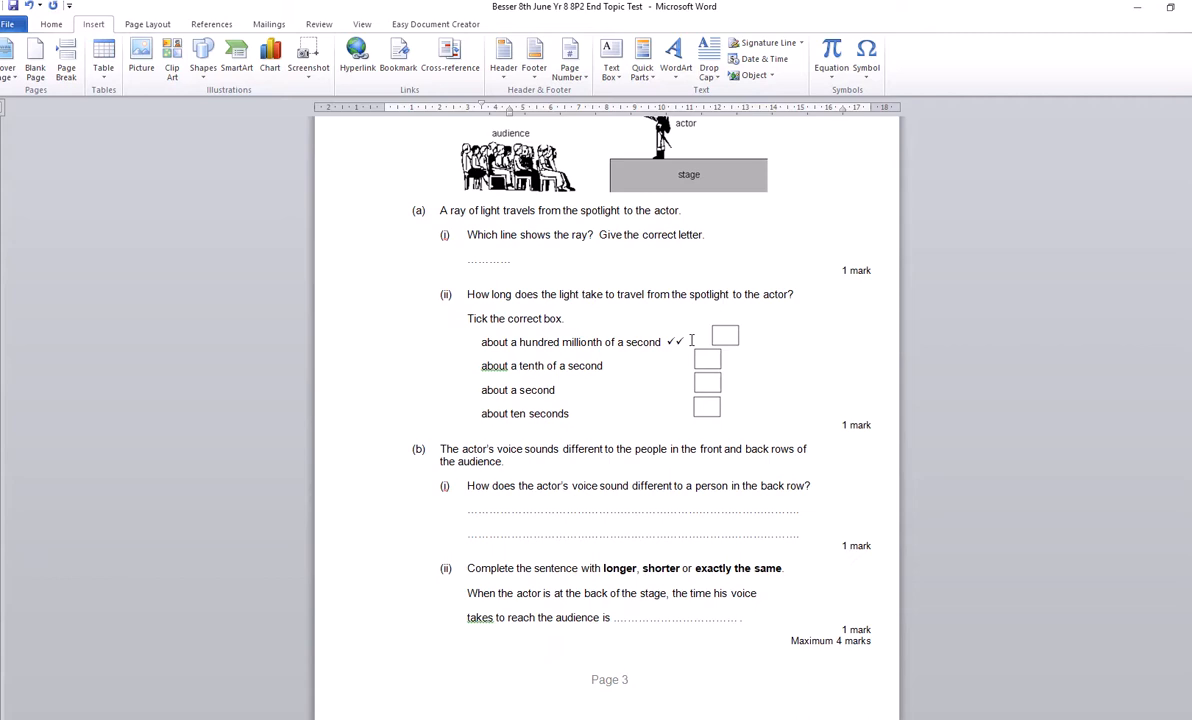
{"action": "key", "text": "Delete"}
{"action": "key", "text": "BackSpace"}
Step: Set the font size of the tick after "about a hundred millionth of a second" to 20
{"action": "left_click_drag", "start_coordinate": [676, 341], "coordinate": [666, 341]}
{"action": "left_click", "coordinate": [49, 25]}
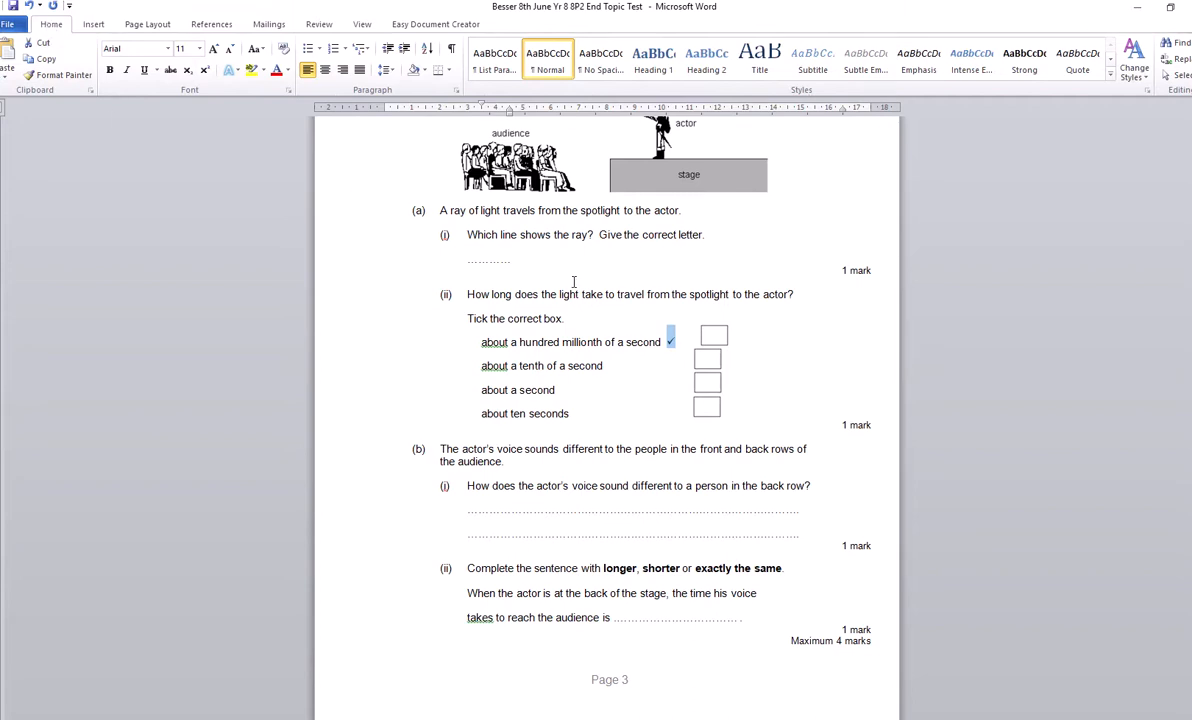
{"action": "left_click", "coordinate": [200, 50]}
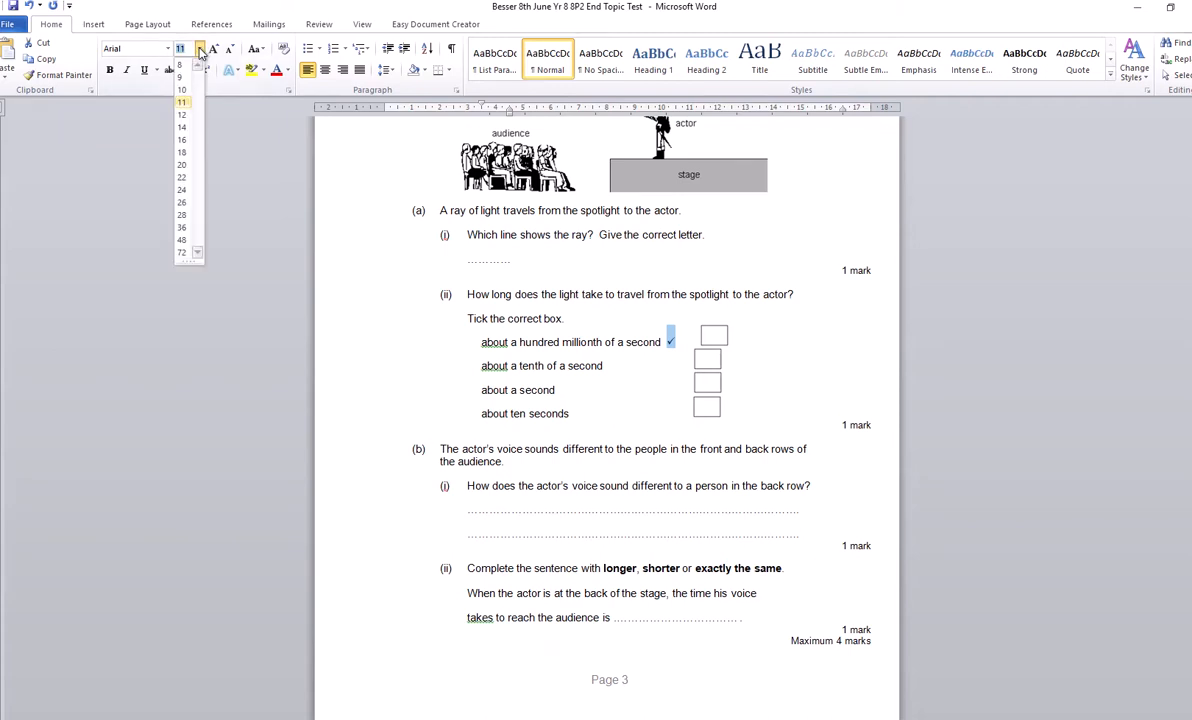
{"action": "left_click", "coordinate": [185, 166]}
{"action": "left_click", "coordinate": [1006, 404]}
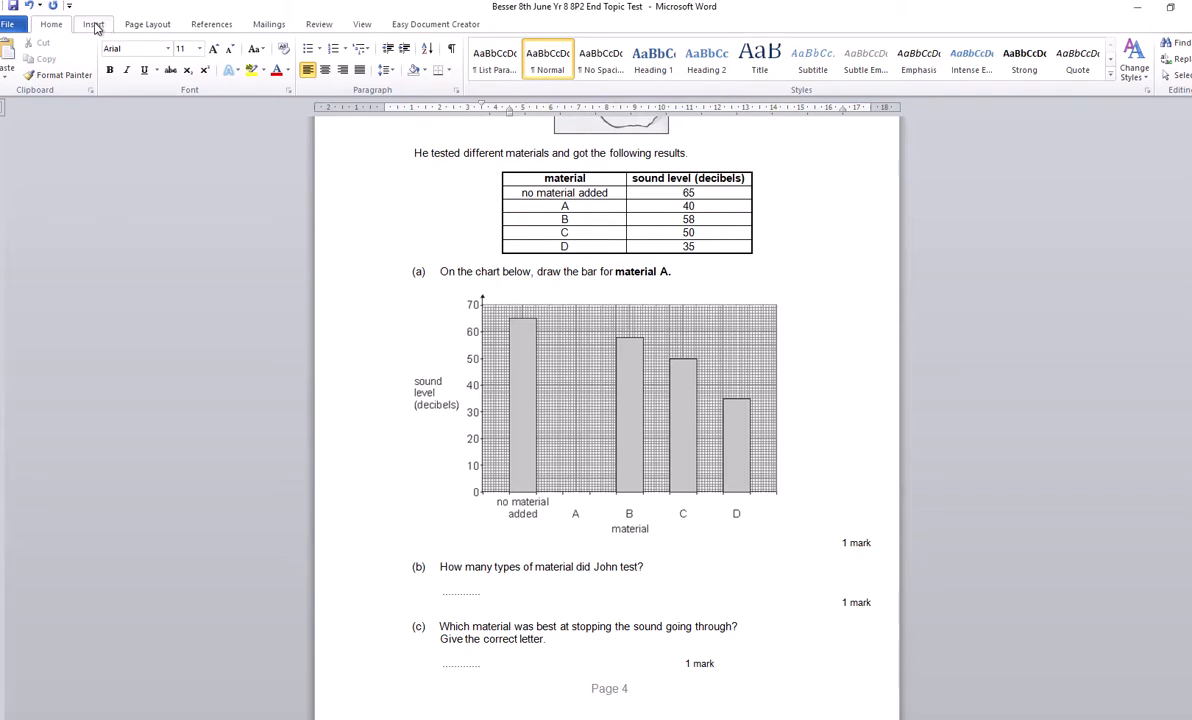
Step: Draw a rectangle about 0.93 cm wide and 3.8 cm high as material A's bar, from 0 up to 40 decibels
{"action": "left_click", "coordinate": [93, 25]}
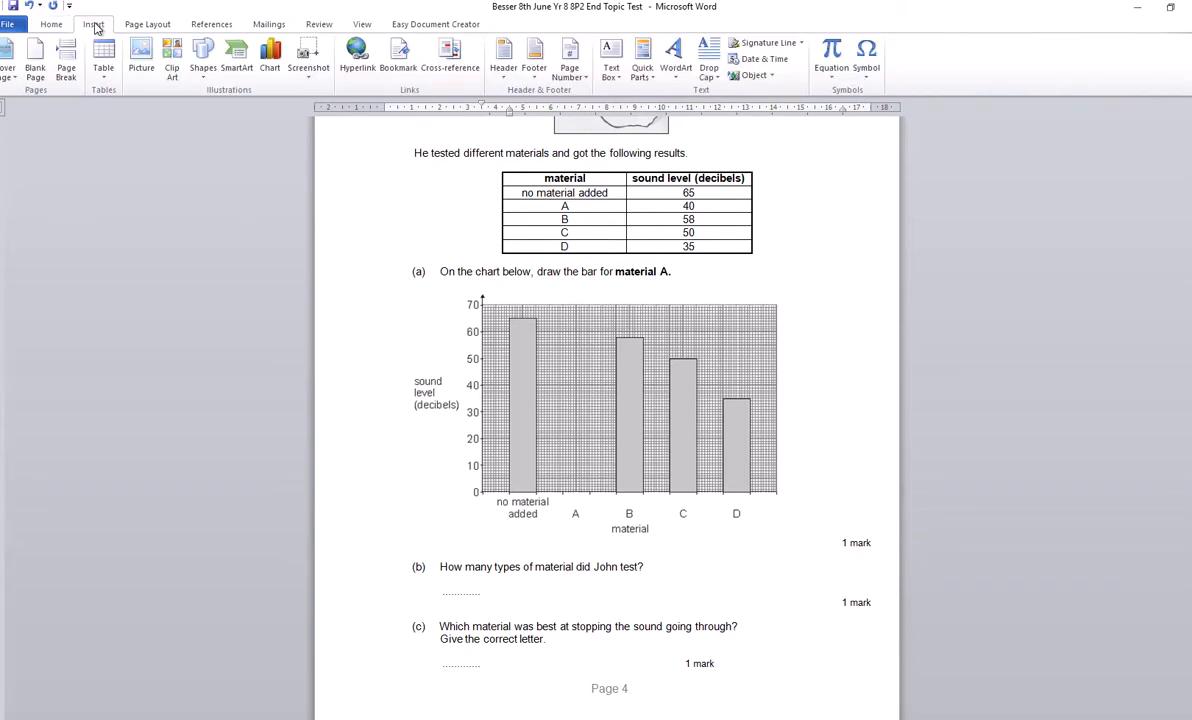
{"action": "left_click", "coordinate": [202, 57]}
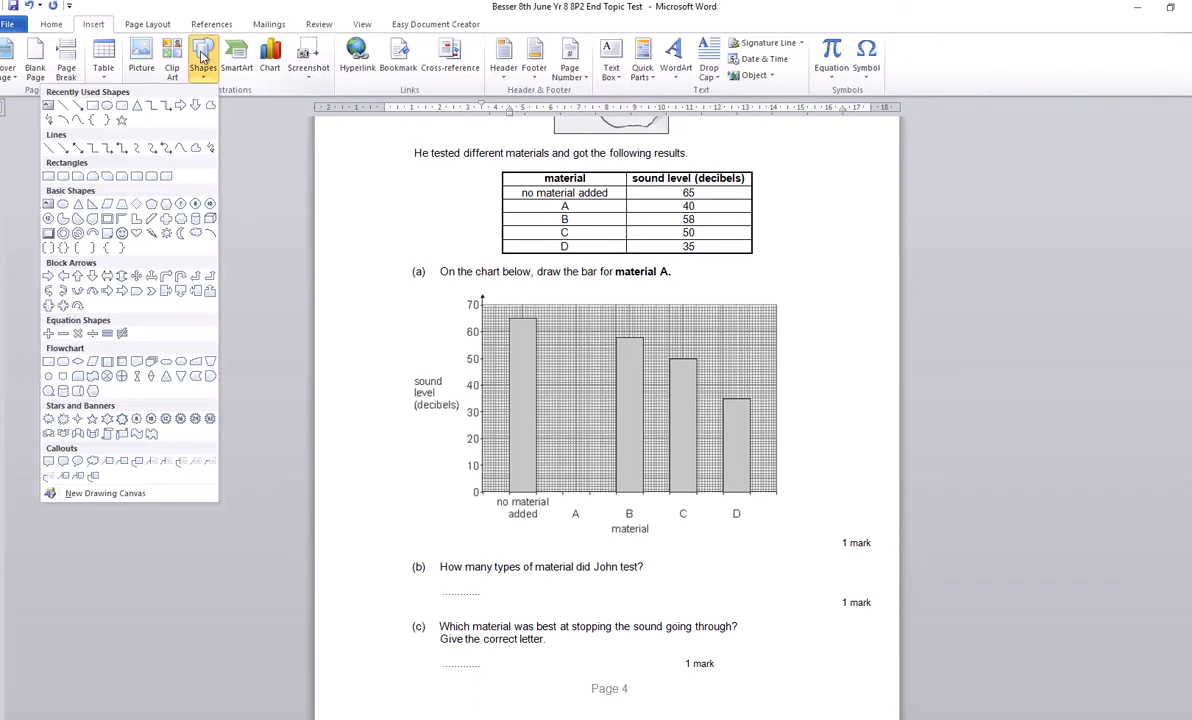
{"action": "left_click", "coordinate": [91, 104]}
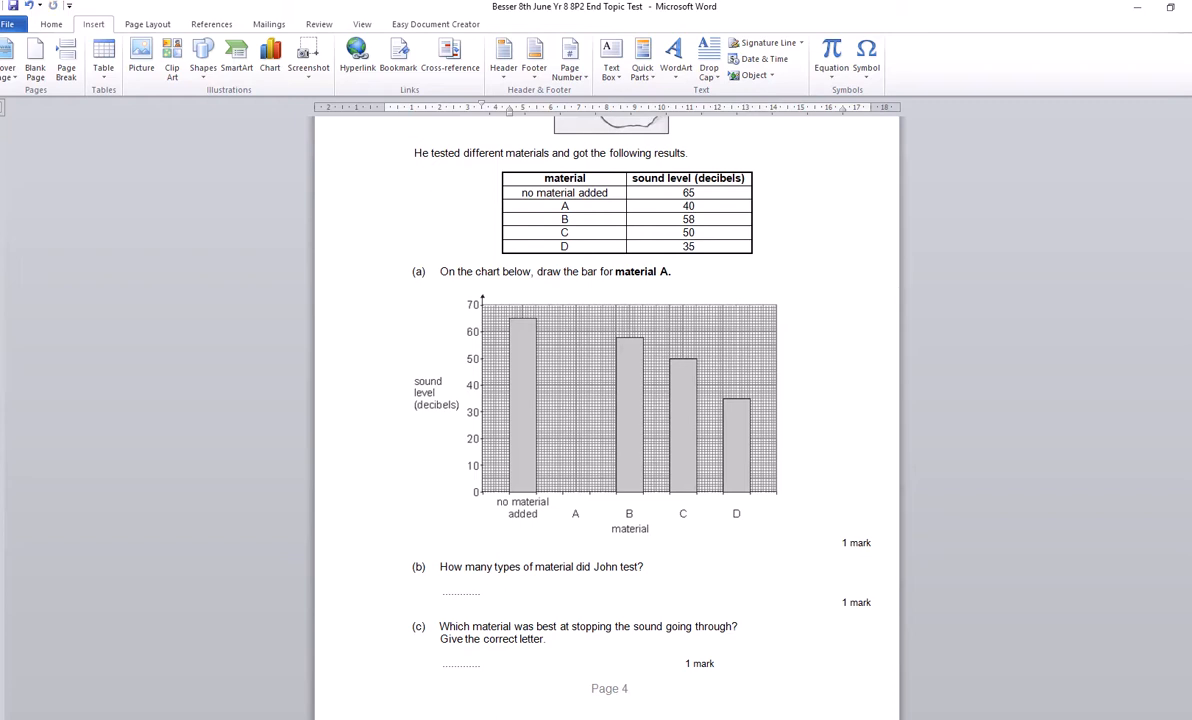
{"action": "scroll", "coordinate": [606, 410], "scroll_direction": "up", "scroll_amount": 1}
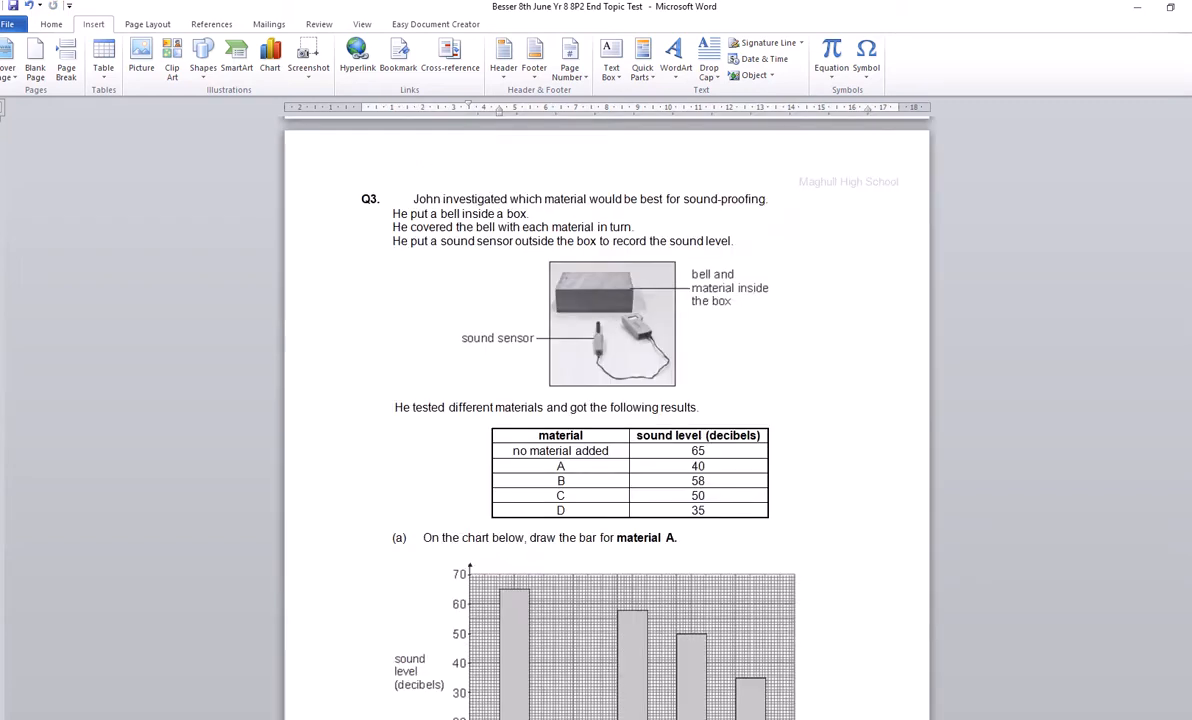
{"action": "scroll", "coordinate": [606, 410], "scroll_direction": "up", "scroll_amount": 1}
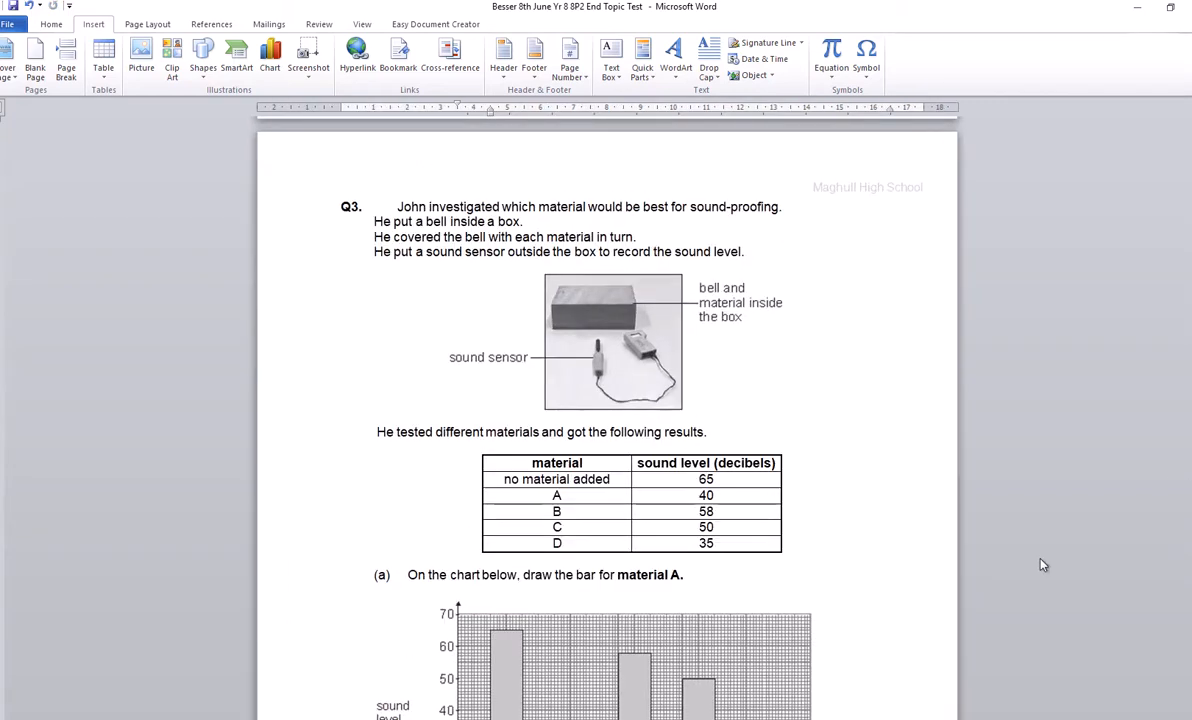
{"action": "scroll", "coordinate": [980, 378], "scroll_direction": "down", "scroll_amount": 5}
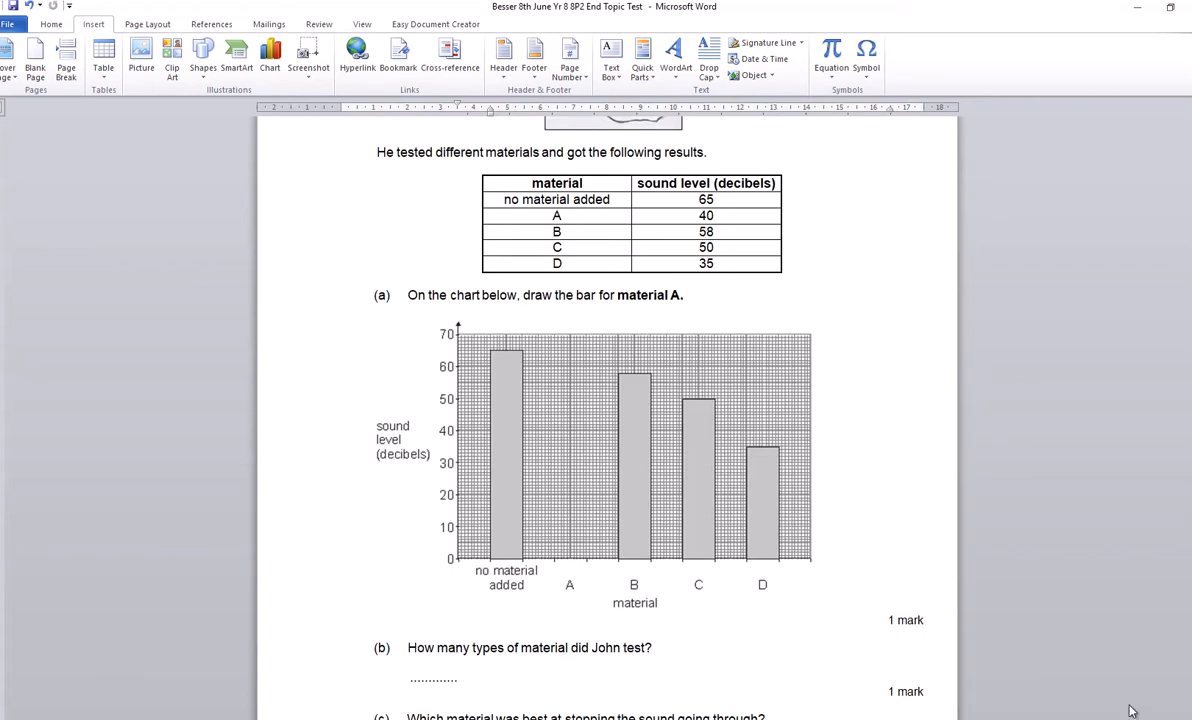
{"action": "scroll", "coordinate": [607, 410], "scroll_direction": "up", "scroll_amount": 1}
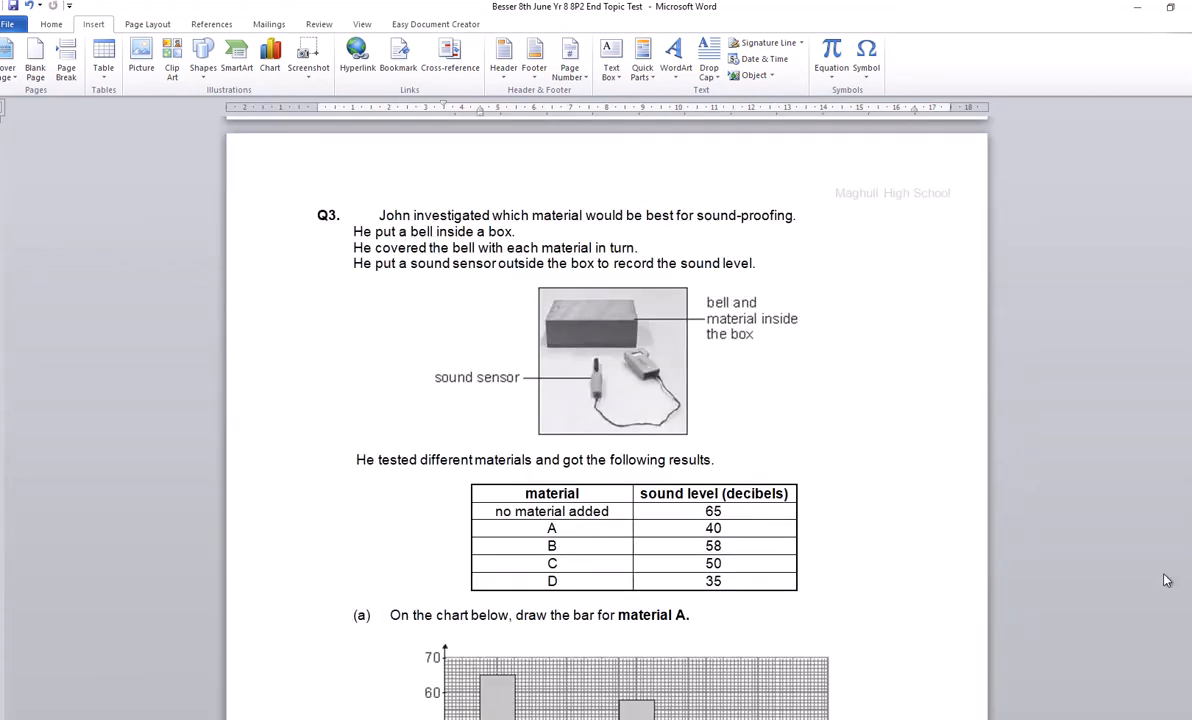
{"action": "scroll", "coordinate": [1107, 464], "scroll_direction": "down", "scroll_amount": 6}
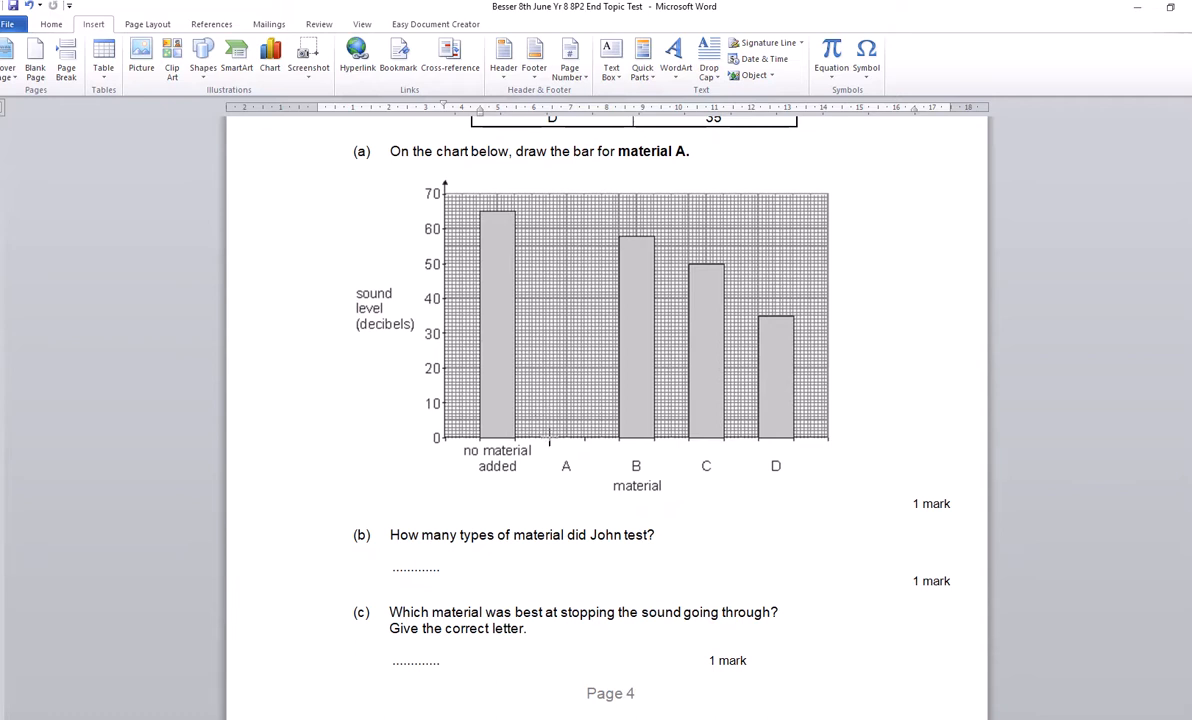
{"action": "mouse_move", "coordinate": [548, 437]}
{"action": "left_mouse_down"}
{"action": "mouse_move", "coordinate": [527, 287]}
{"action": "mouse_move", "coordinate": [533, 298]}
{"action": "mouse_move", "coordinate": [586, 295]}
{"action": "left_mouse_up"}
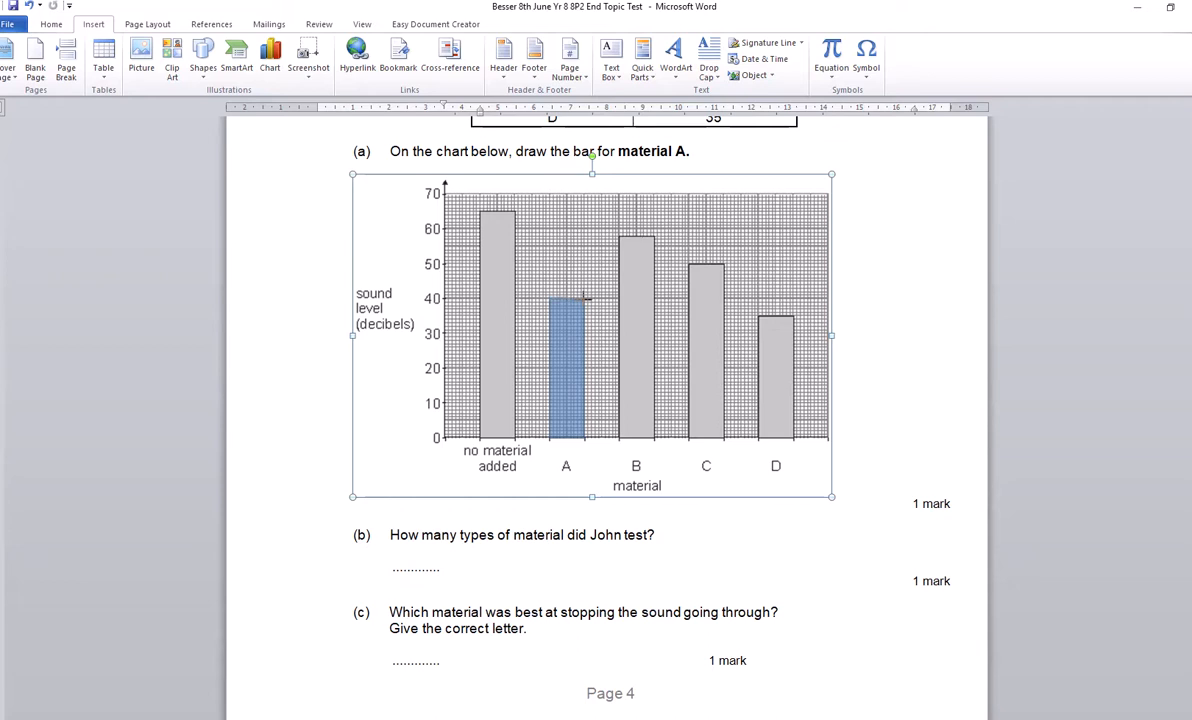
{"action": "left_click_drag", "start_coordinate": [586, 297], "coordinate": [587, 298]}
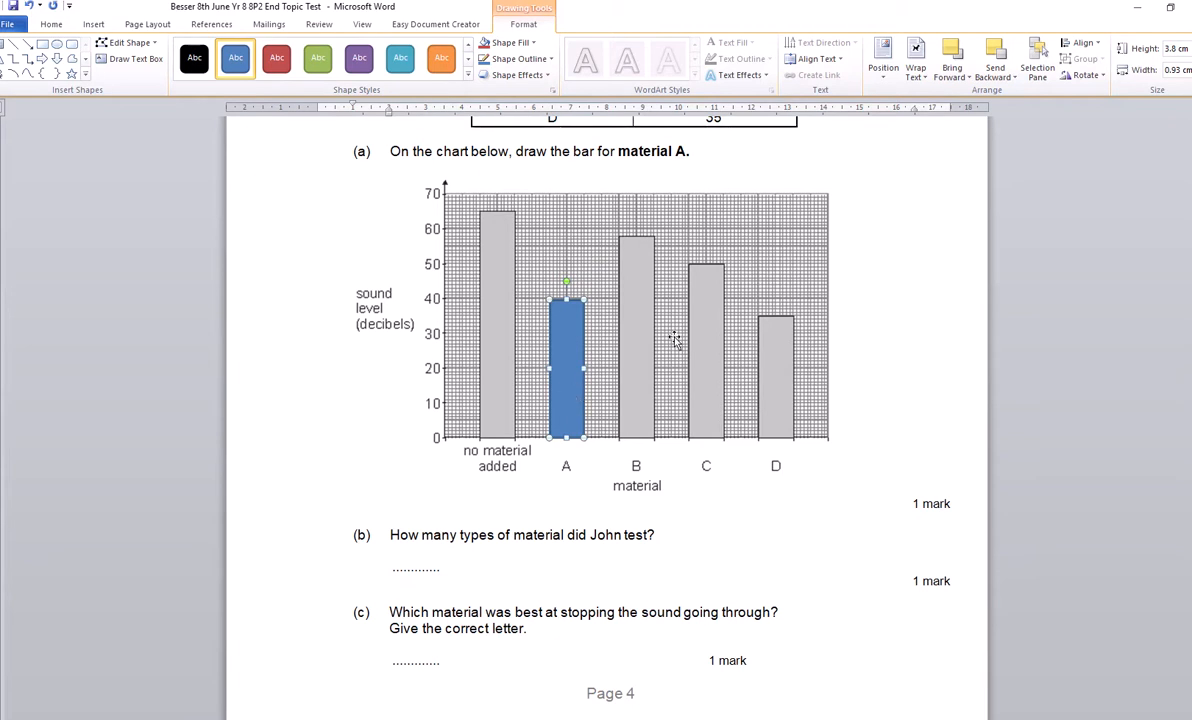
Step: Apply the light grey gradient shape style with a black outline to material A's bar
{"action": "left_click", "coordinate": [466, 70]}
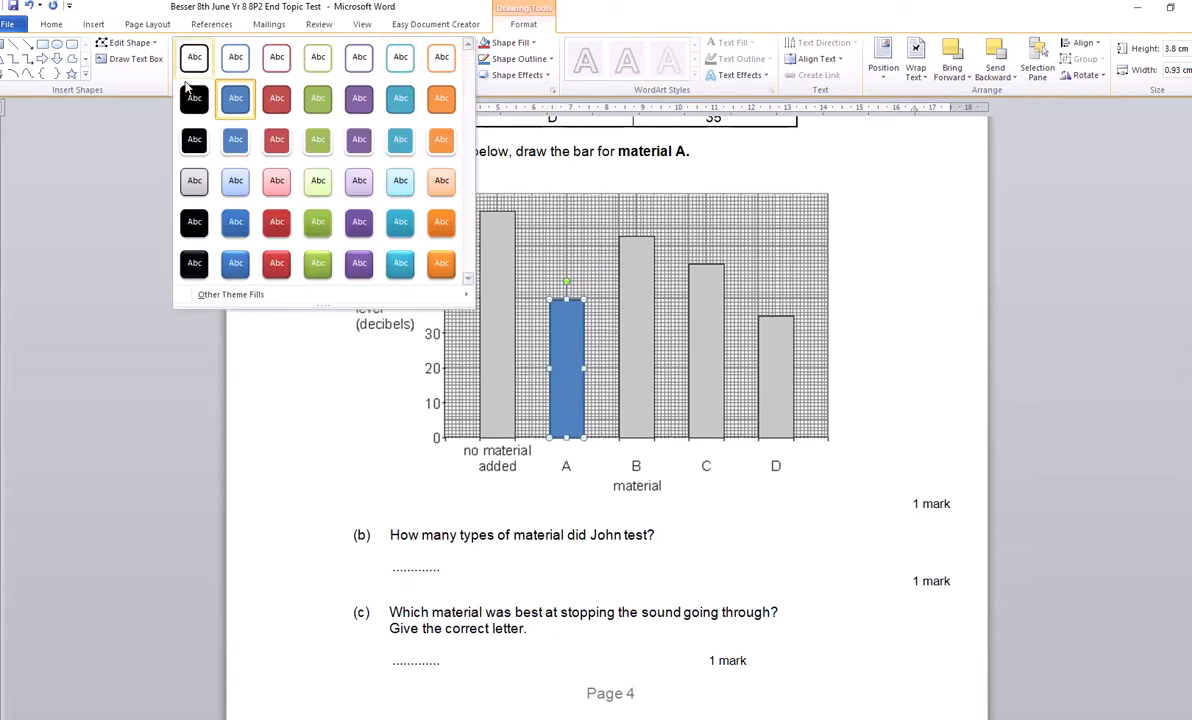
{"action": "left_click", "coordinate": [195, 182]}
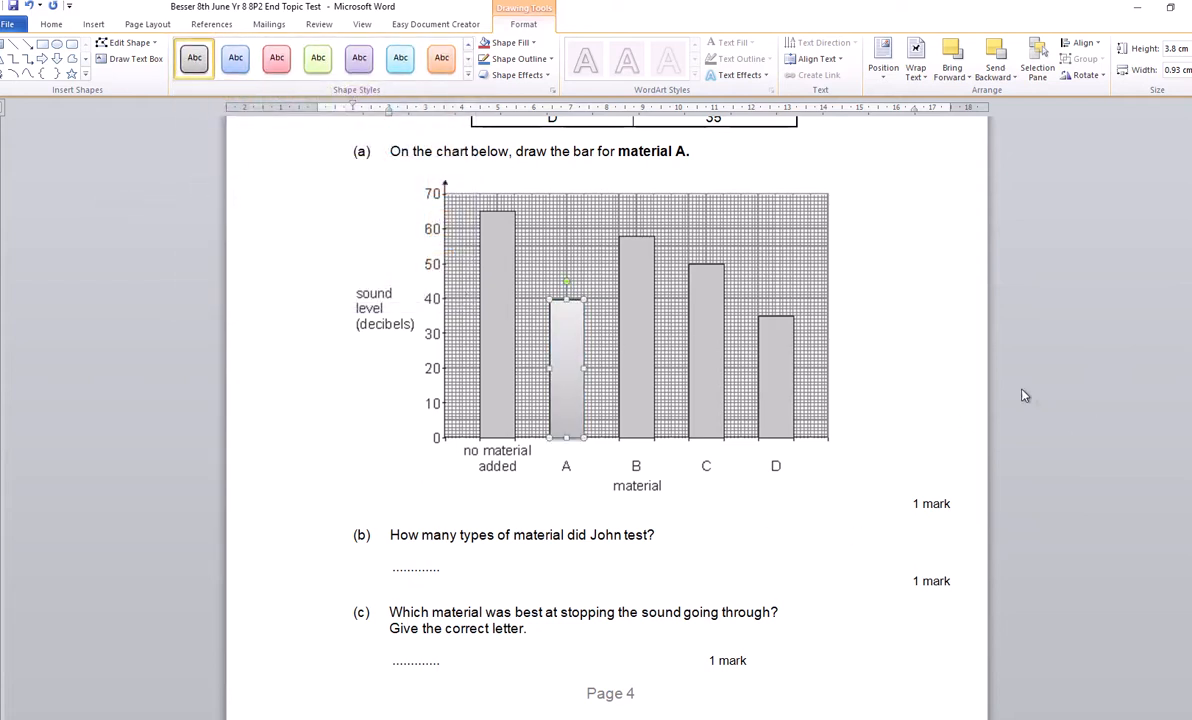
{"action": "left_click", "coordinate": [1104, 394]}
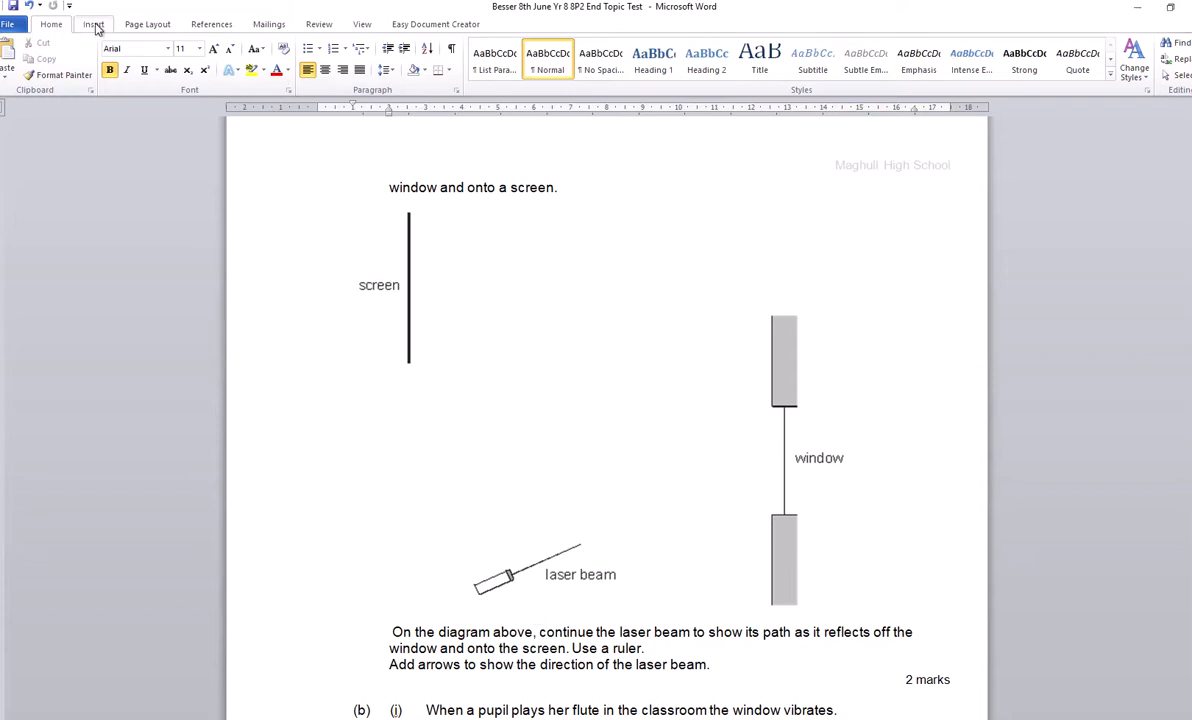
Step: Draw a straight arrow from the laser along its beam to the window line in the diagram
{"action": "left_click", "coordinate": [93, 25]}
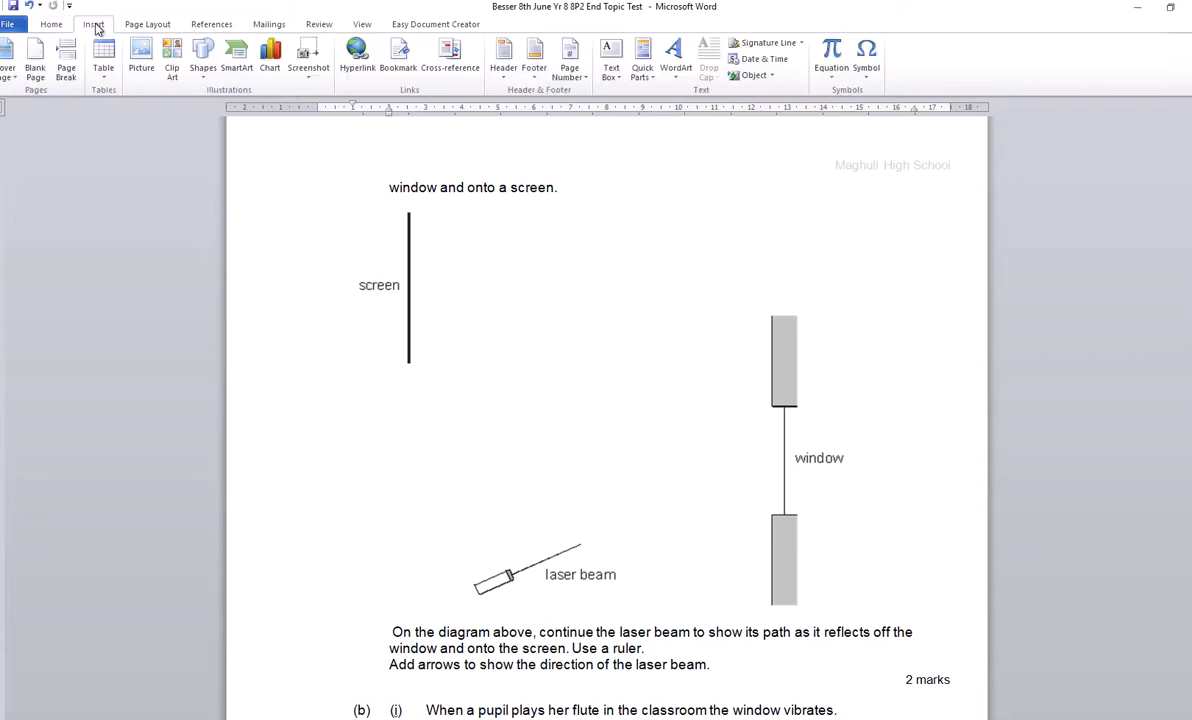
{"action": "left_click", "coordinate": [203, 55]}
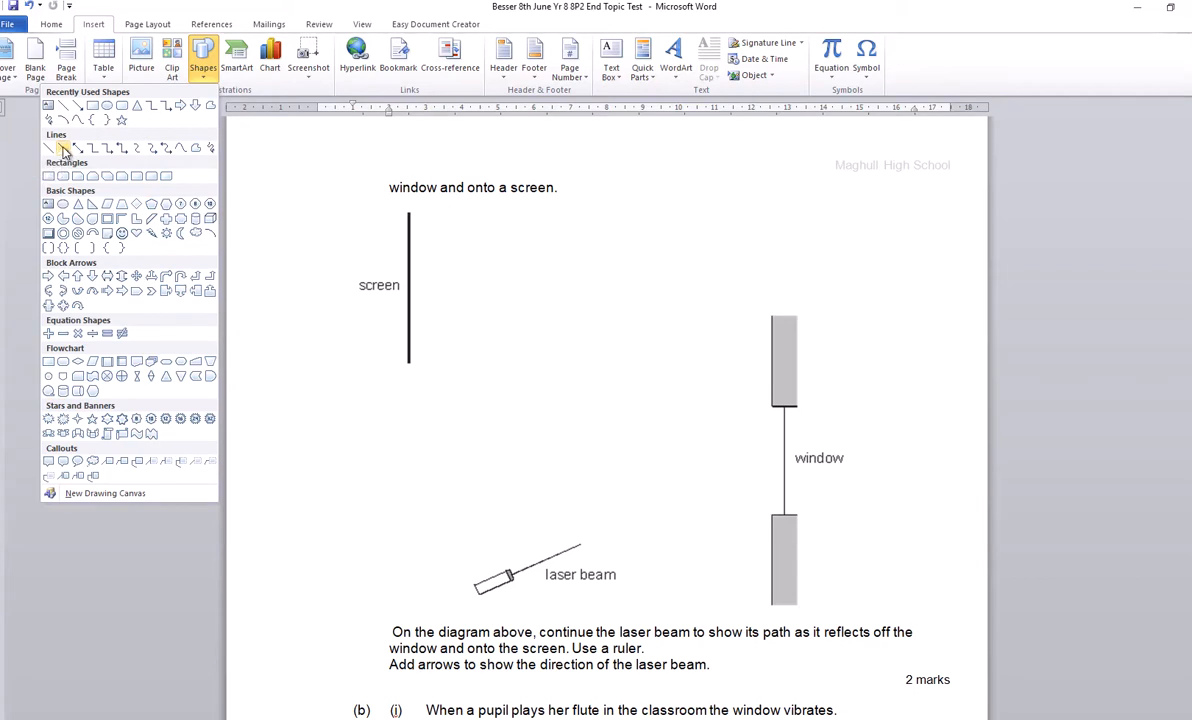
{"action": "left_click", "coordinate": [62, 147]}
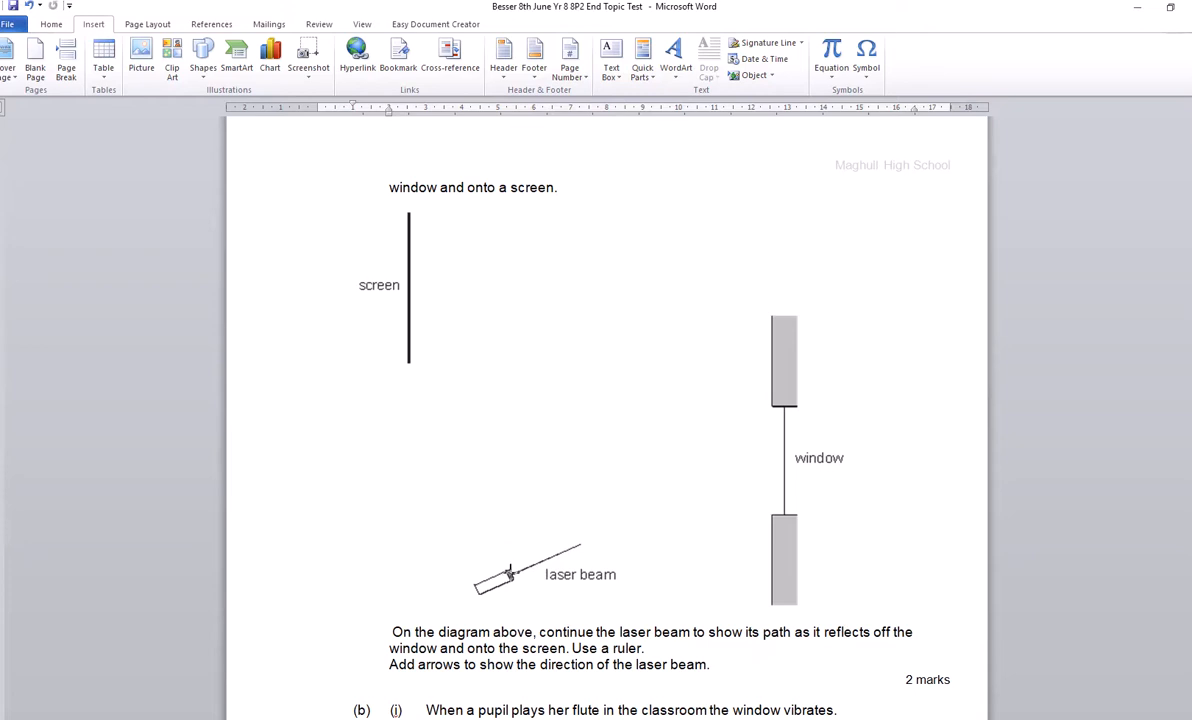
{"action": "mouse_move", "coordinate": [512, 574]}
{"action": "left_mouse_down"}
{"action": "mouse_move", "coordinate": [665, 508]}
{"action": "mouse_move", "coordinate": [713, 481]}
{"action": "mouse_move", "coordinate": [718, 461]}
{"action": "mouse_move", "coordinate": [784, 450]}
{"action": "left_mouse_up"}
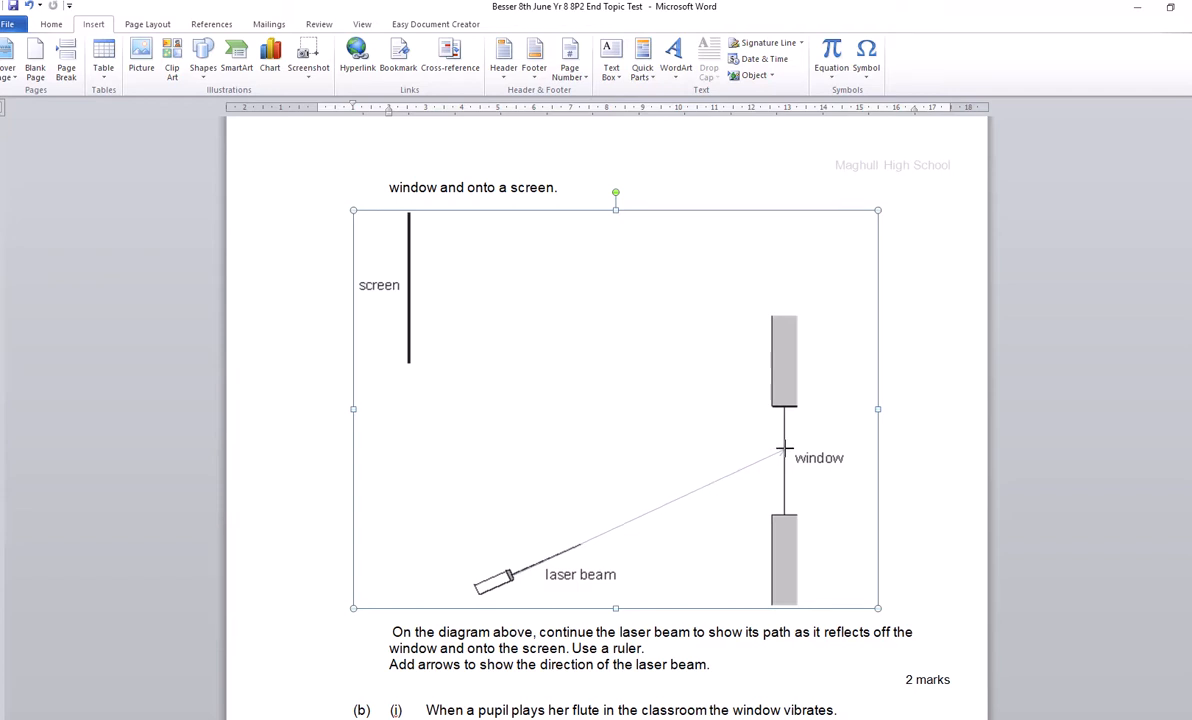